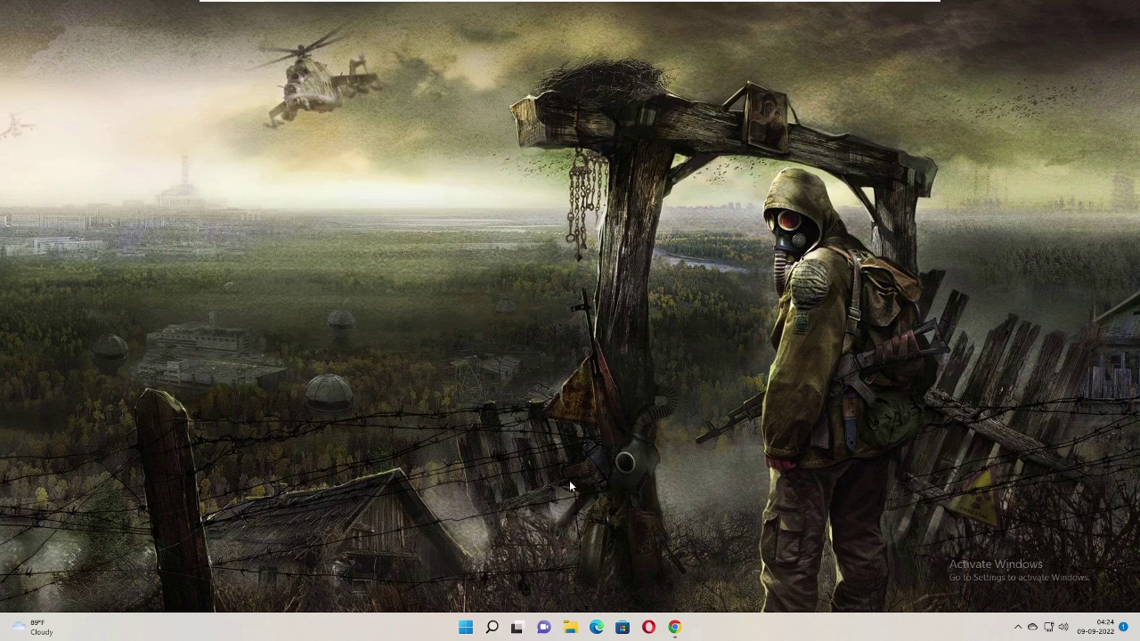
- Open Programs and Features with appwiz.cpl and inspect the Microsoft Edge WebView2 Runtime entry
{"action": "mouse_move", "coordinate": [491, 627]}
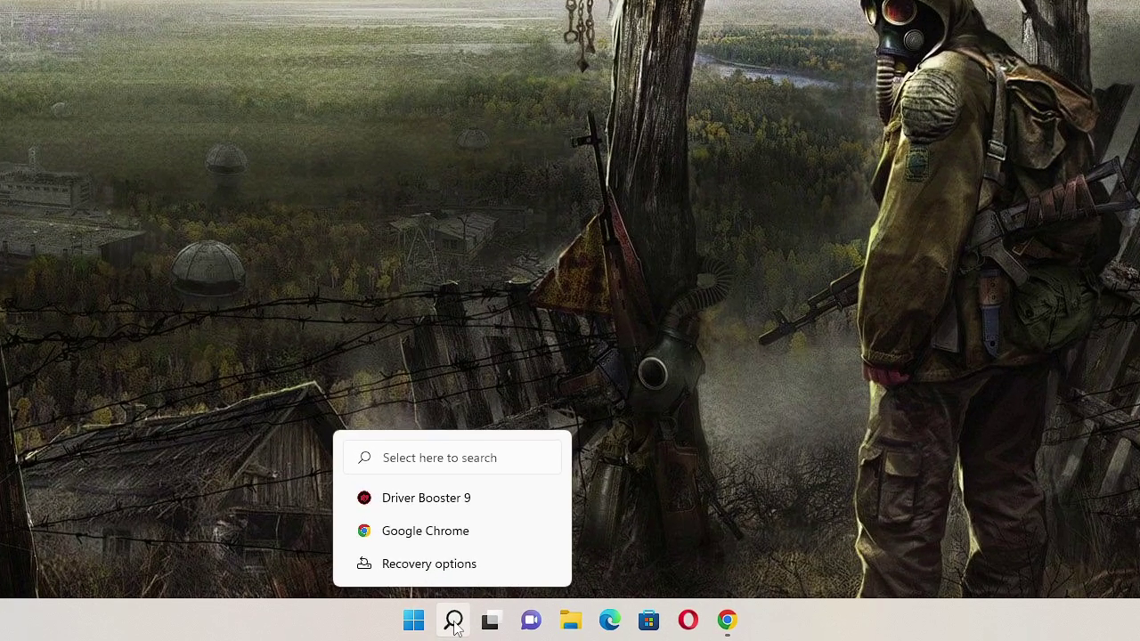
{"action": "left_click", "coordinate": [454, 624]}
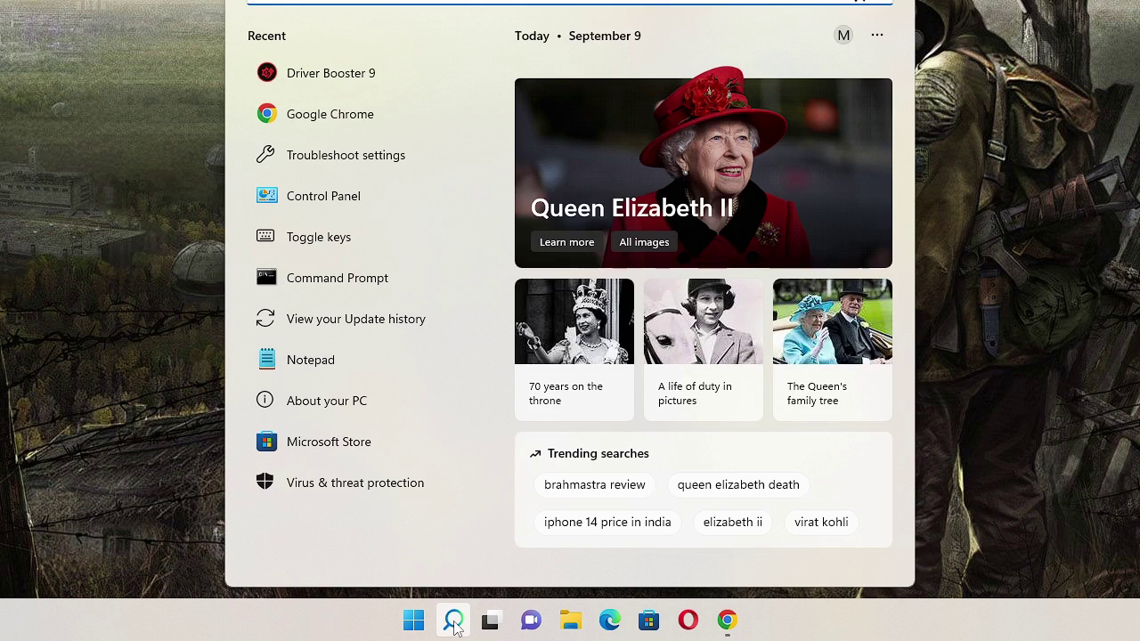
{"action": "type", "text": "app"}
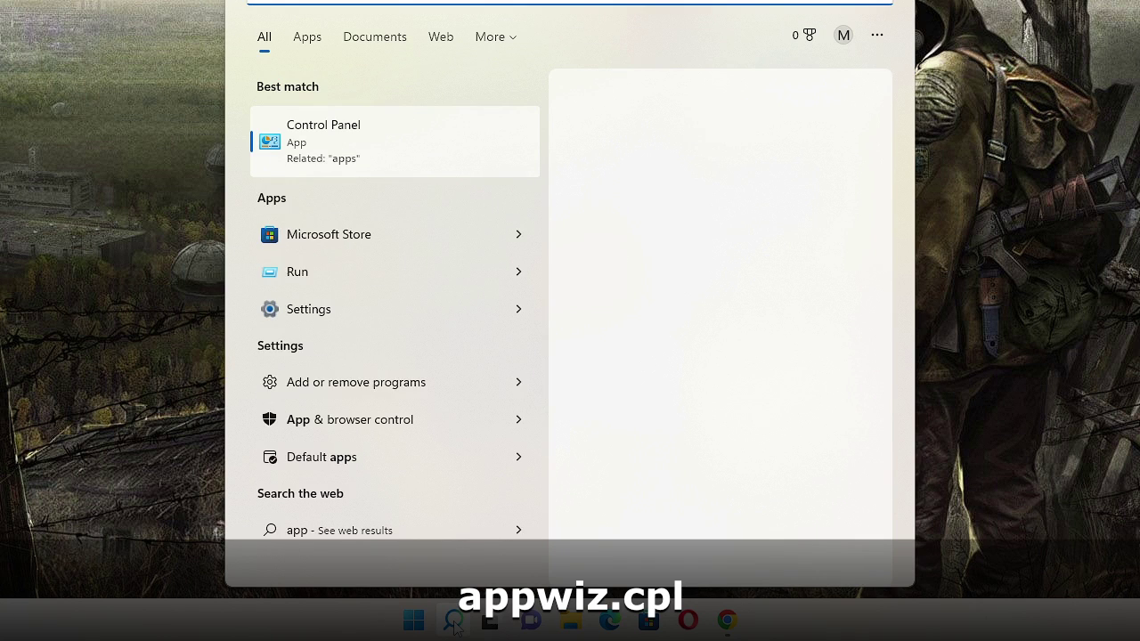
{"action": "type", "text": "wiz.cpl"}
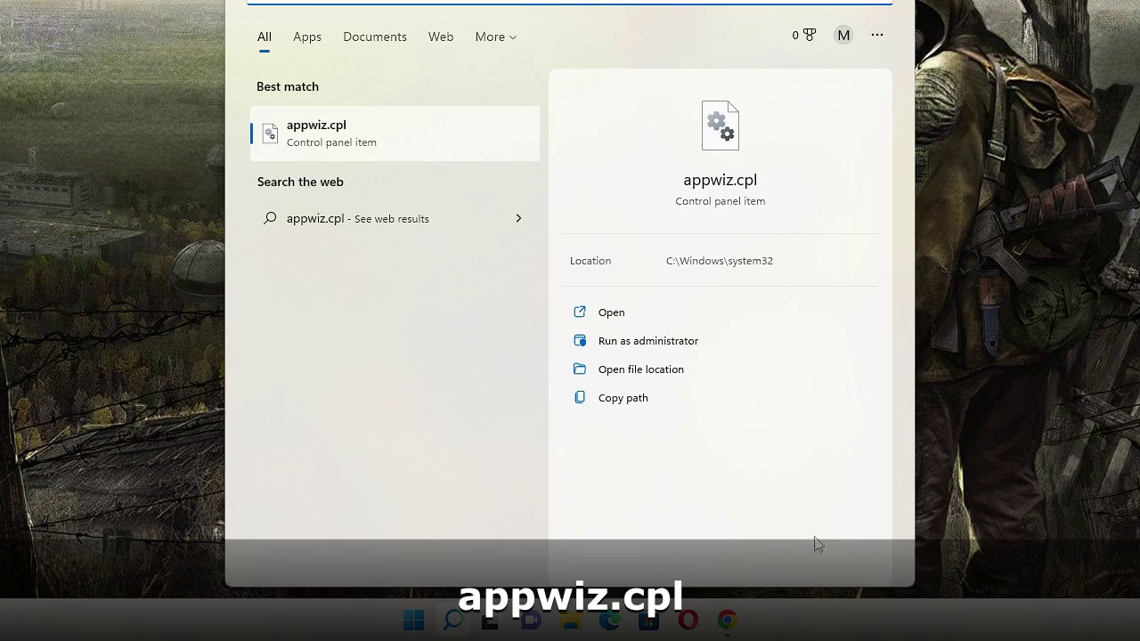
{"action": "left_click", "coordinate": [351, 135]}
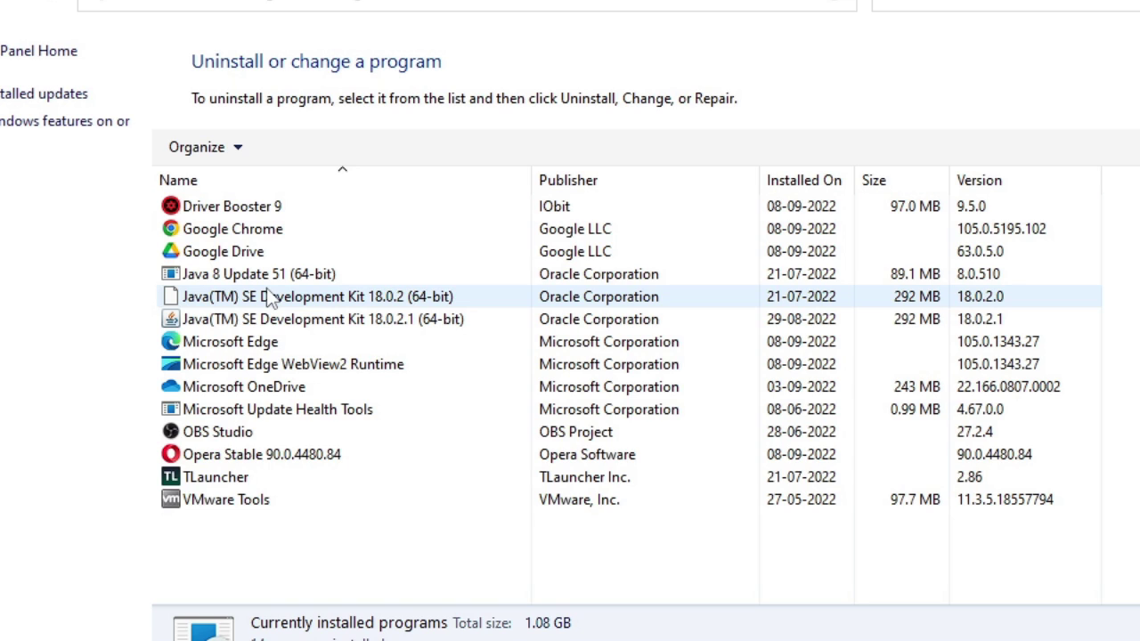
{"action": "left_click", "coordinate": [265, 366]}
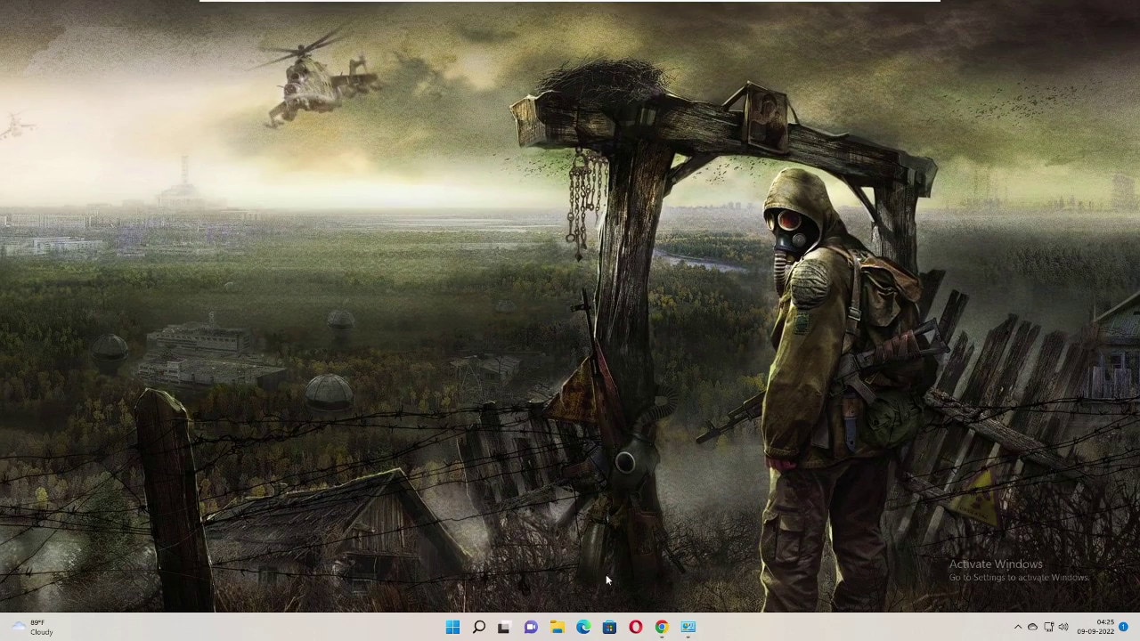
- Restore the Visual C++ redistributable docs page, highlight '2022' in the heading, and scroll to the download table
{"action": "left_click", "coordinate": [662, 628]}
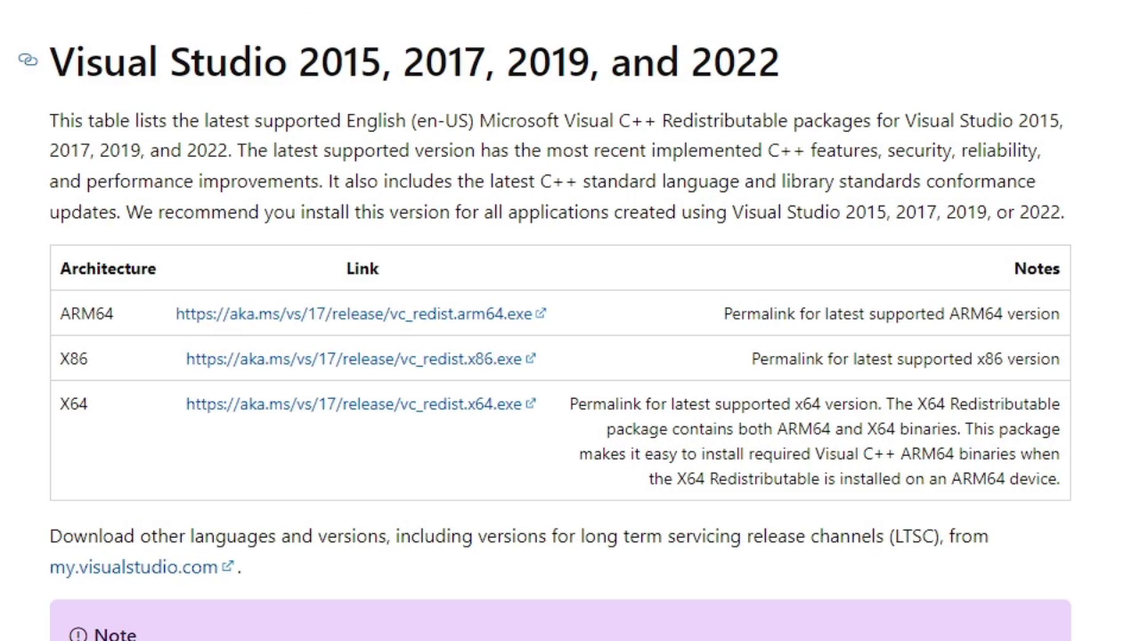
{"action": "left_click_drag", "start_coordinate": [691, 67], "coordinate": [790, 74]}
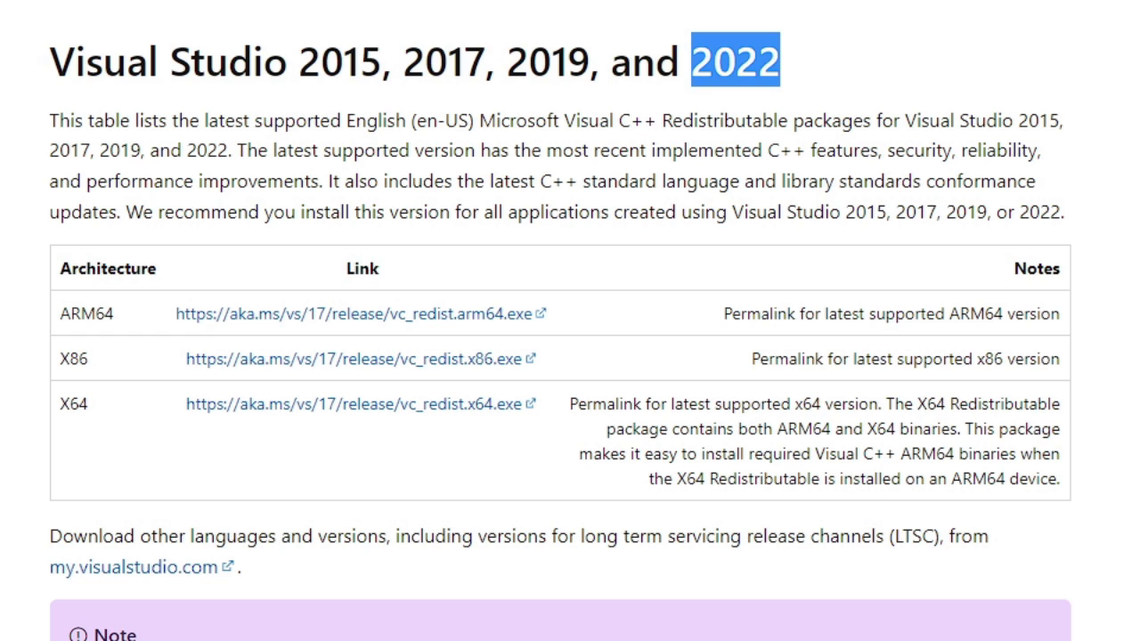
{"action": "scroll", "coordinate": [159, 57], "scroll_direction": "down", "scroll_amount": 3}
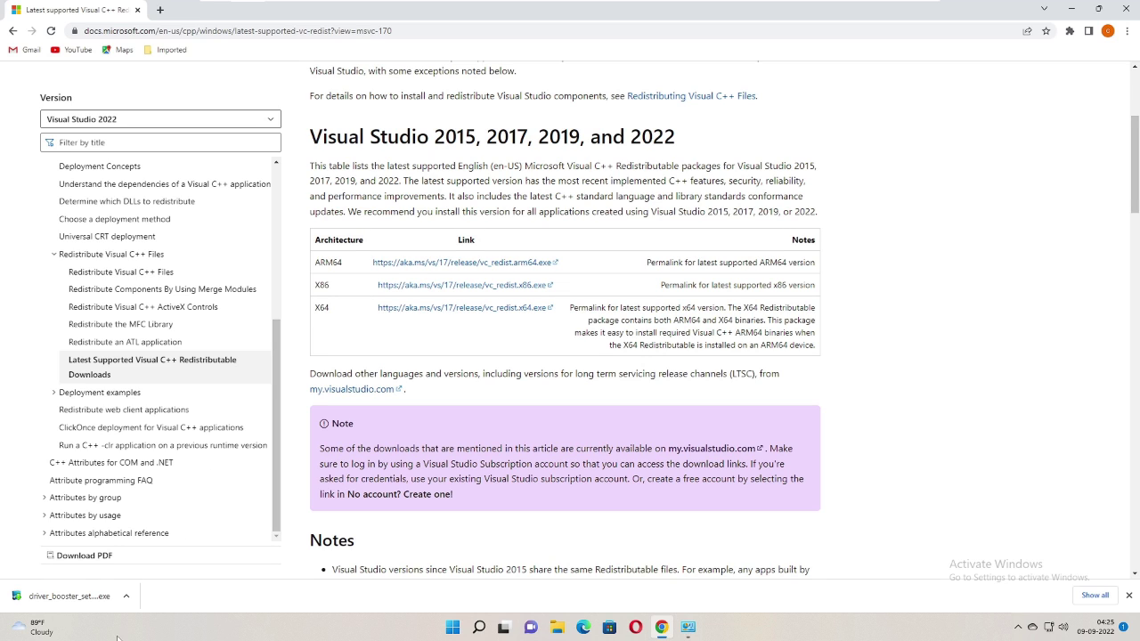
- Check System Information's System Type shows an x64-based PC, then minimize it
{"action": "left_click", "coordinate": [479, 628]}
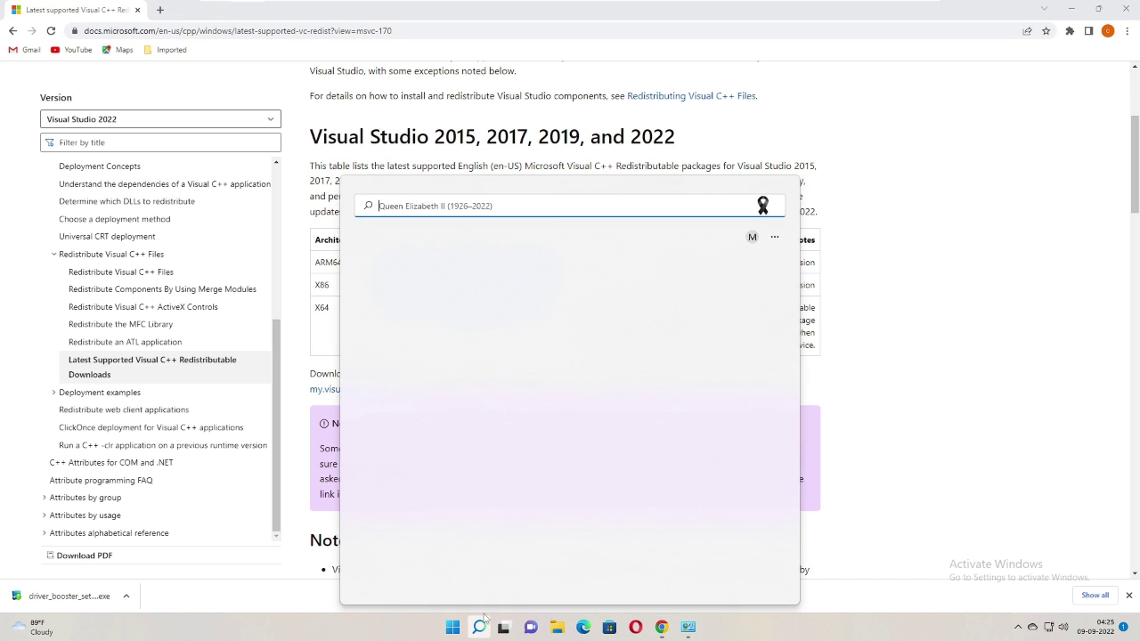
{"action": "type", "text": "syste"}
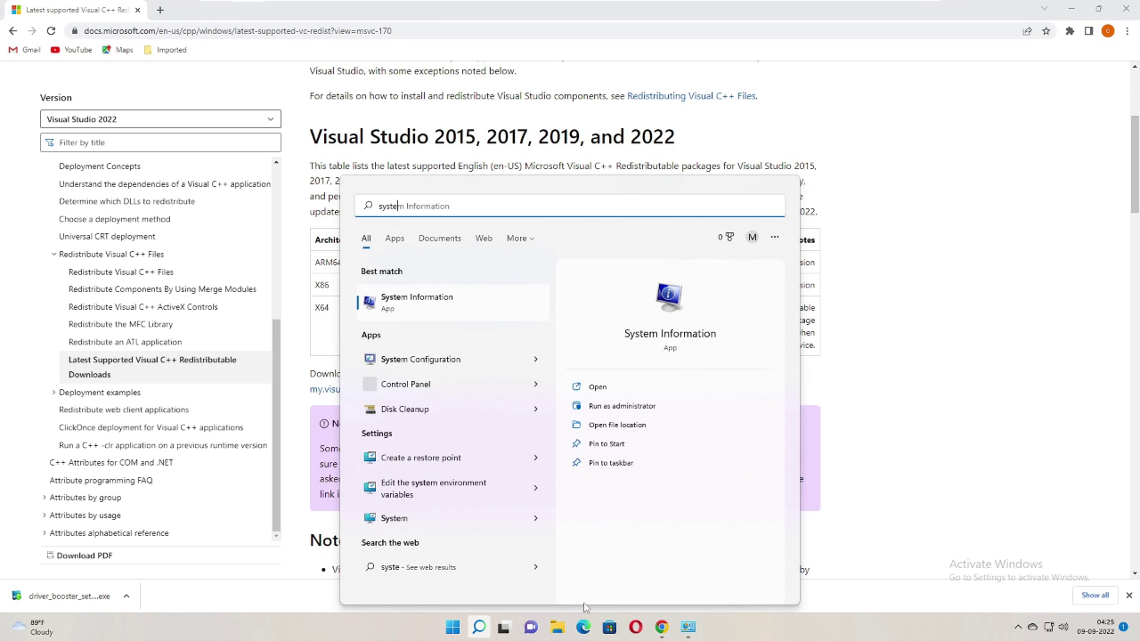
{"action": "left_click", "coordinate": [438, 303]}
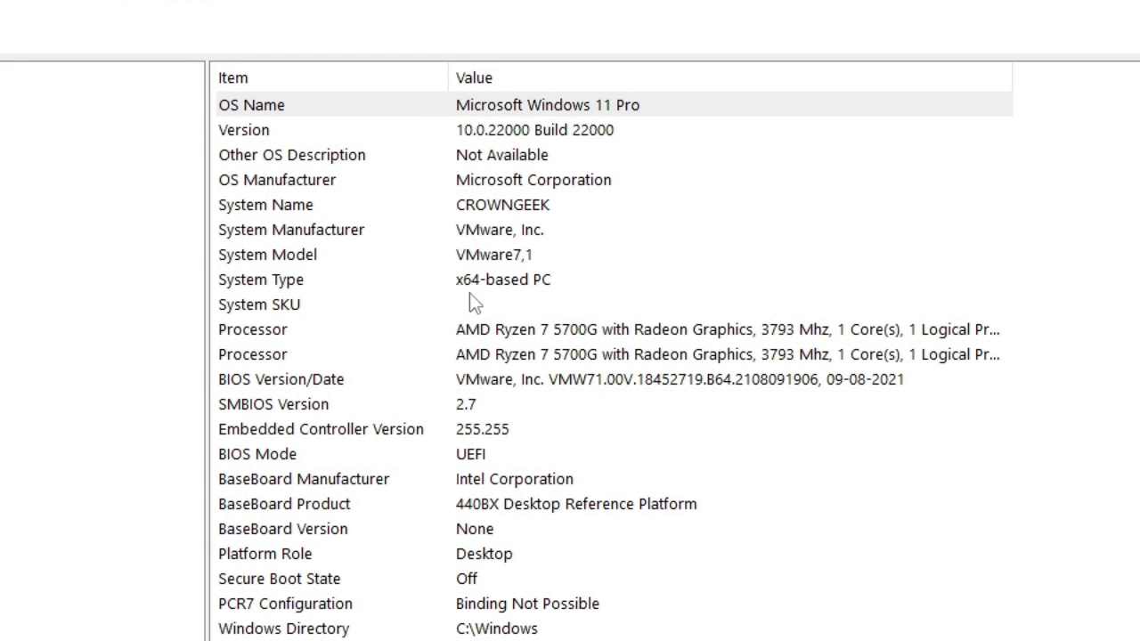
{"action": "left_click", "coordinate": [553, 294]}
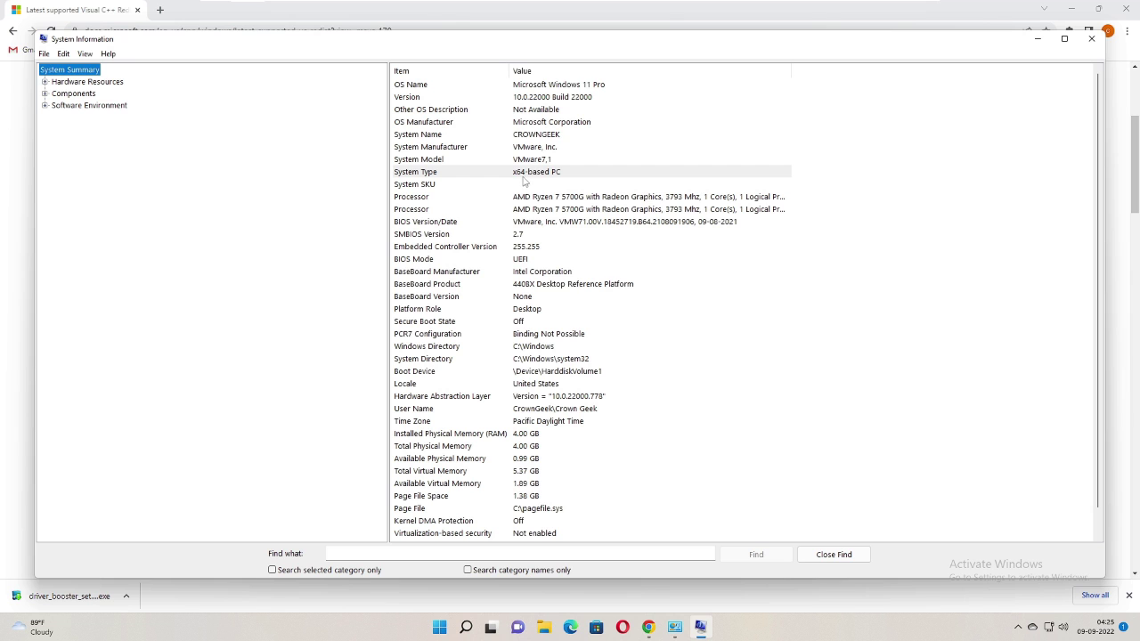
{"action": "left_click", "coordinate": [1037, 41]}
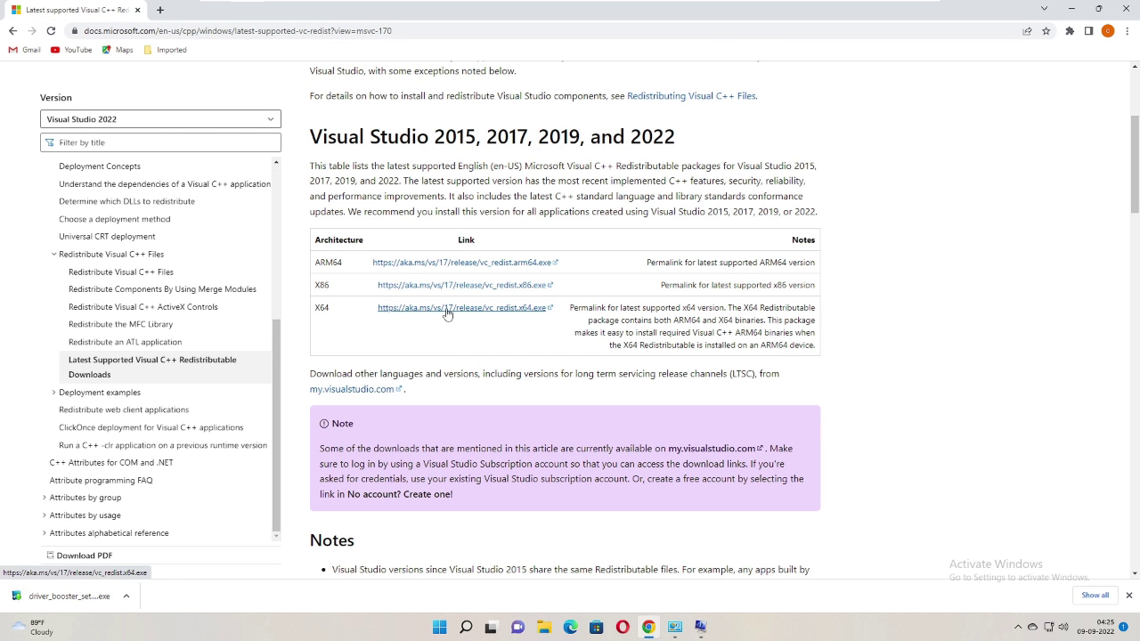
- Download VC_redist.x64.exe from the X64 row's link
{"action": "left_click", "coordinate": [448, 311]}
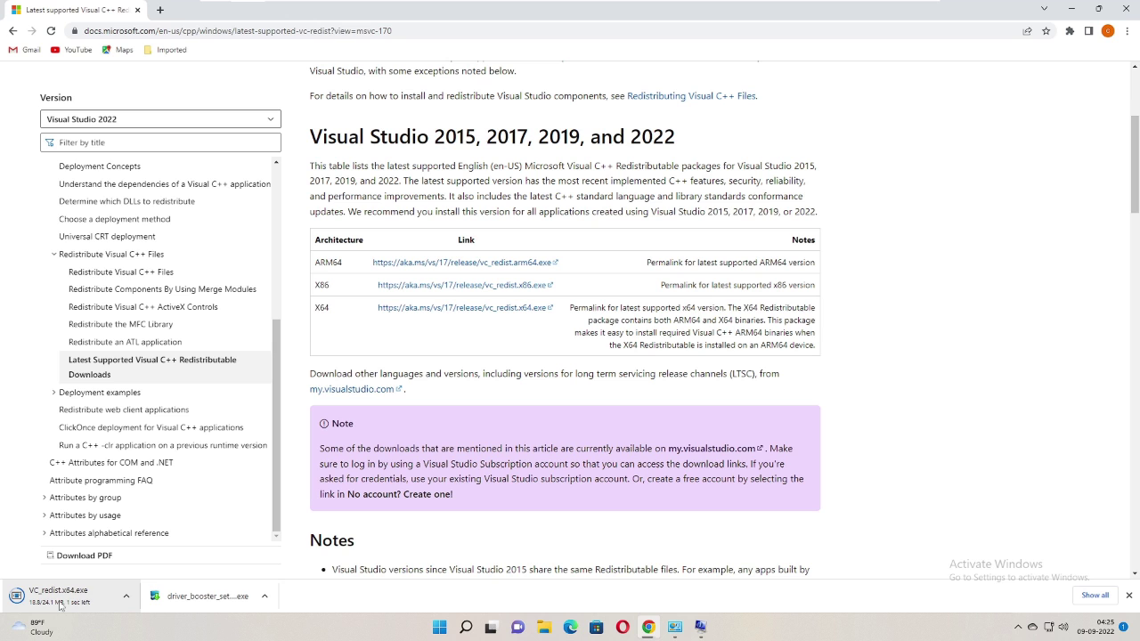
{"action": "mouse_move", "coordinate": [51, 615]}
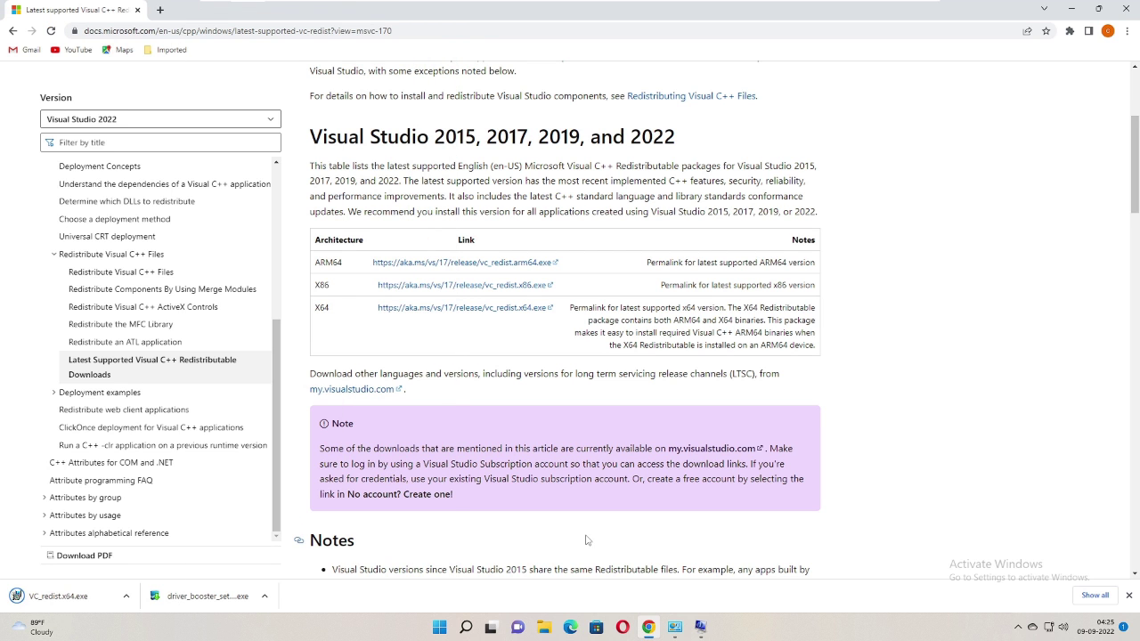
- Run VC_redist.x64.exe, accept the license, install 14.32.31332 with admin approval, and close setup
{"action": "left_click", "coordinate": [78, 596]}
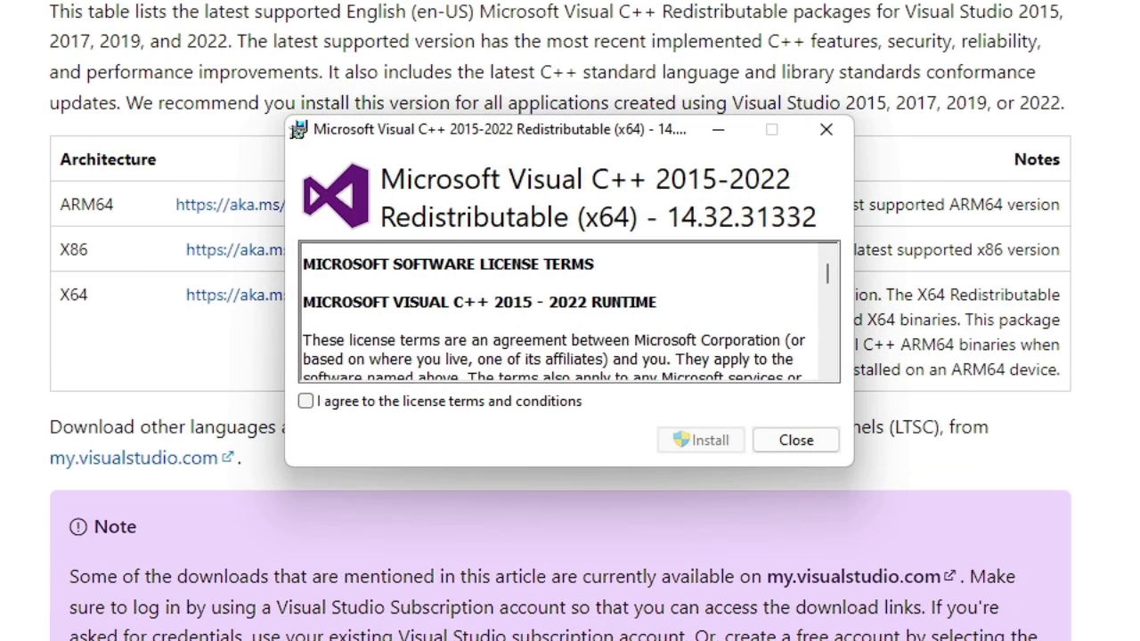
{"action": "left_click", "coordinate": [306, 403]}
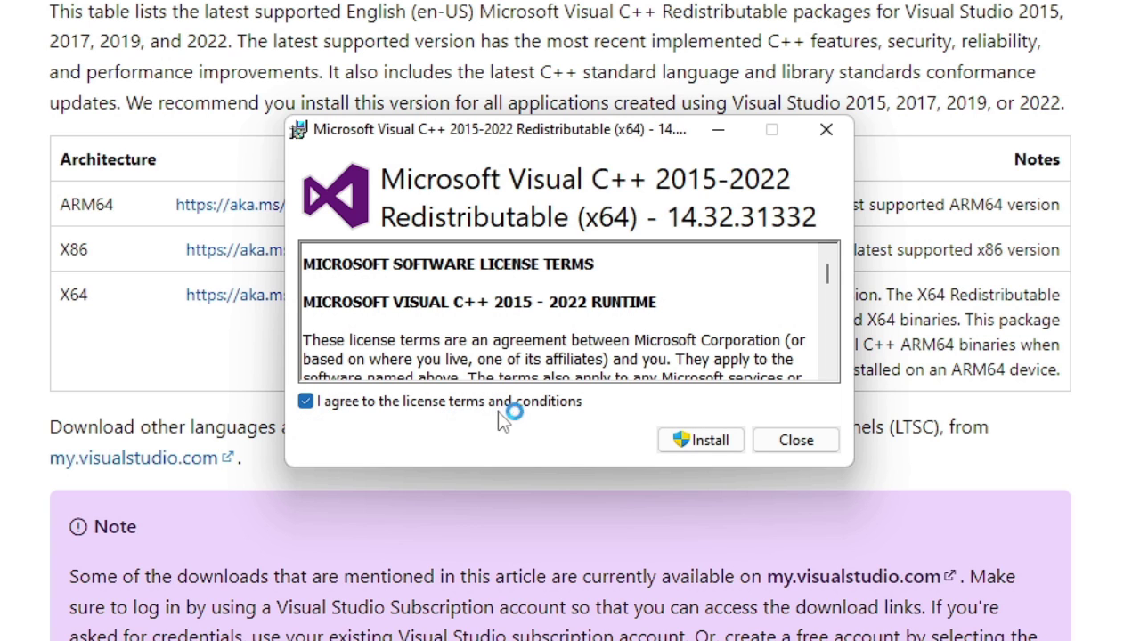
{"action": "left_click", "coordinate": [718, 442]}
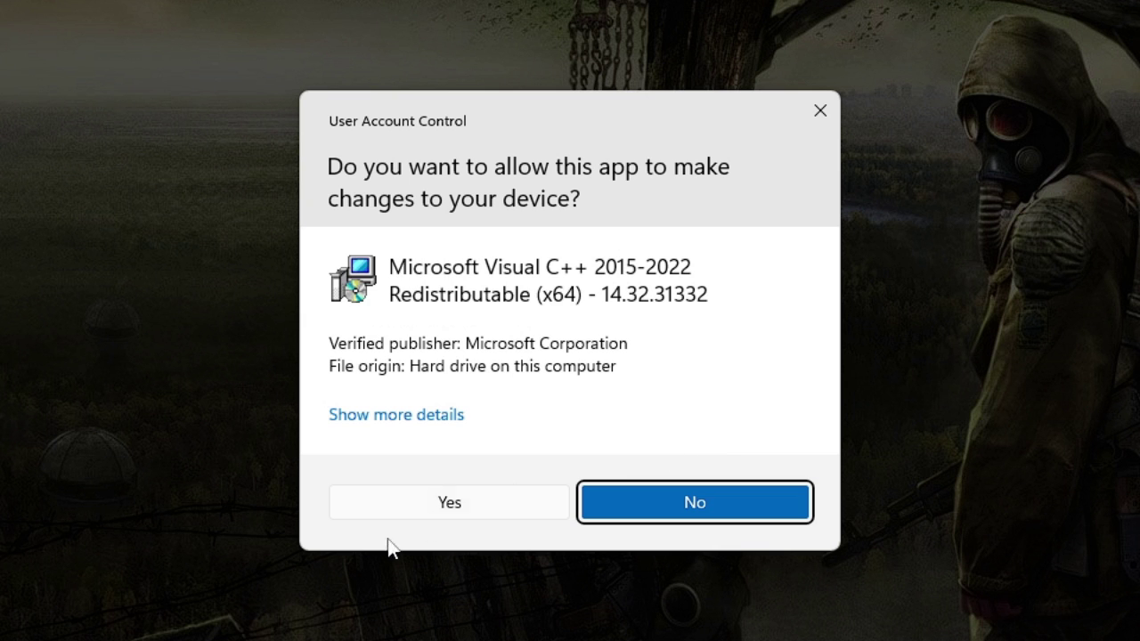
{"action": "left_click", "coordinate": [472, 508]}
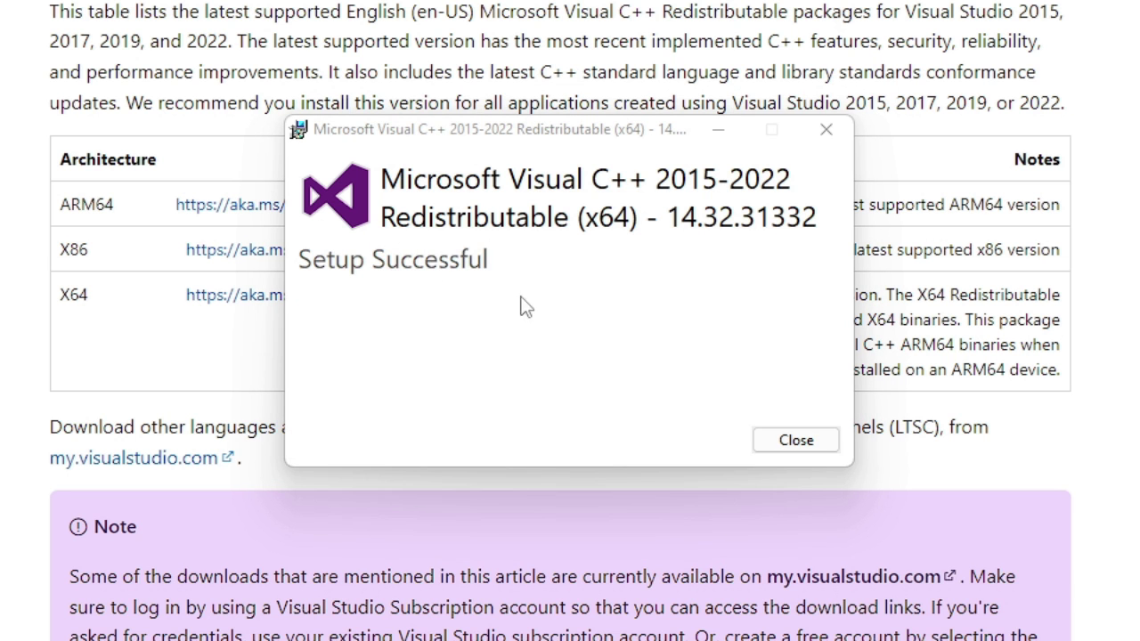
{"action": "left_click", "coordinate": [797, 443]}
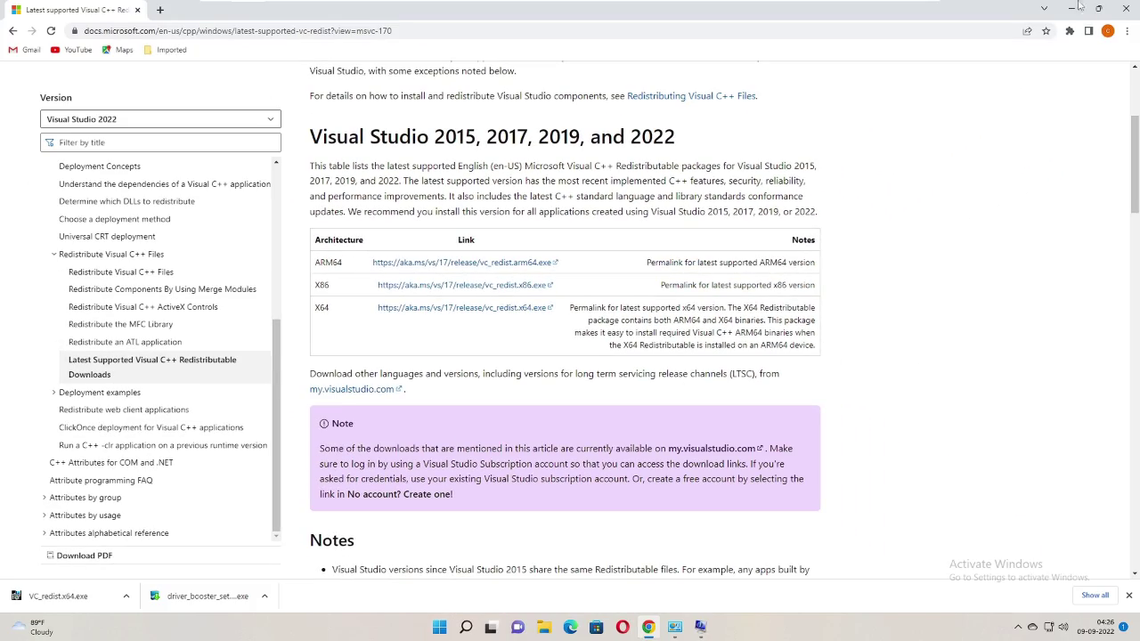
- Minimize Chrome and review the installed programs in Programs and Features via appwiz.cpl
{"action": "left_click", "coordinate": [1072, 9]}
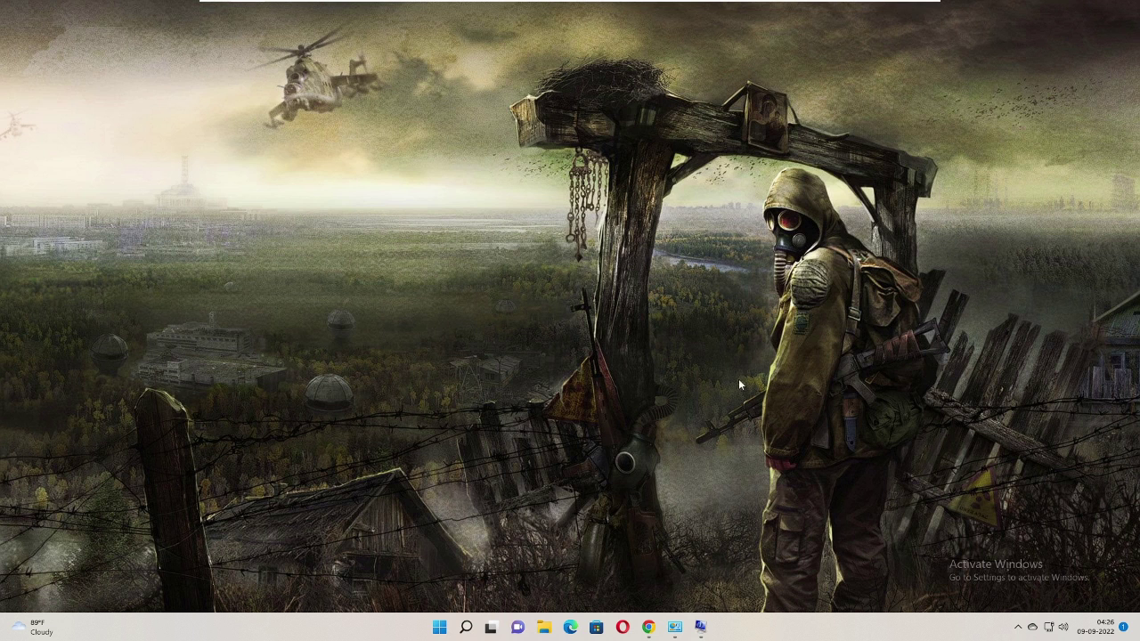
{"action": "left_click", "coordinate": [465, 629]}
{"action": "type", "text": "appwi"}
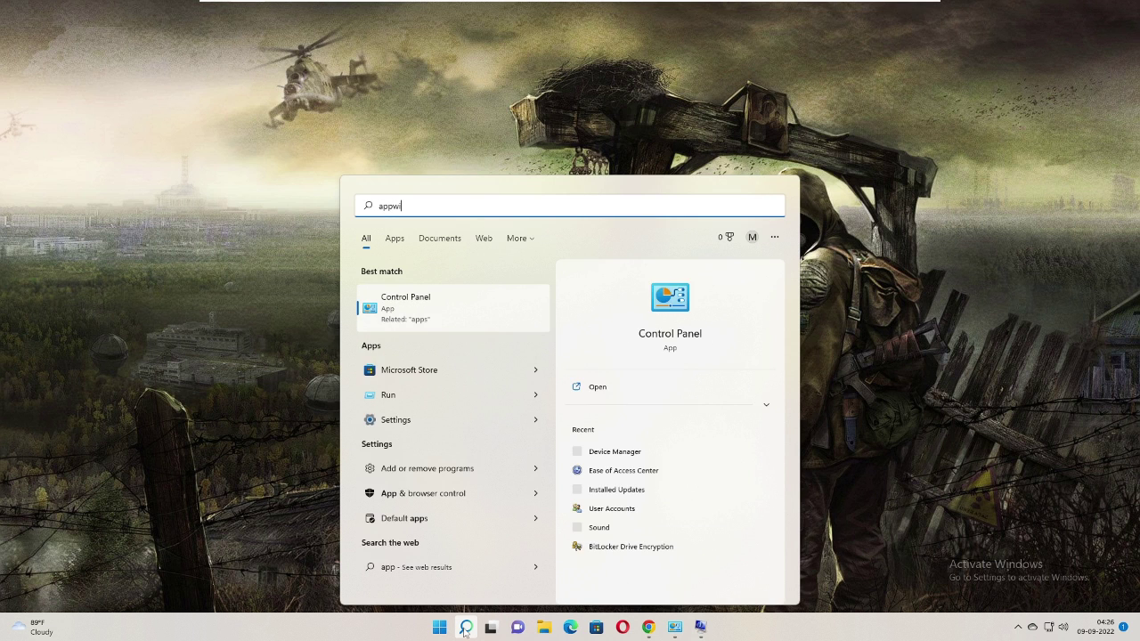
{"action": "type", "text": "z.cpl"}
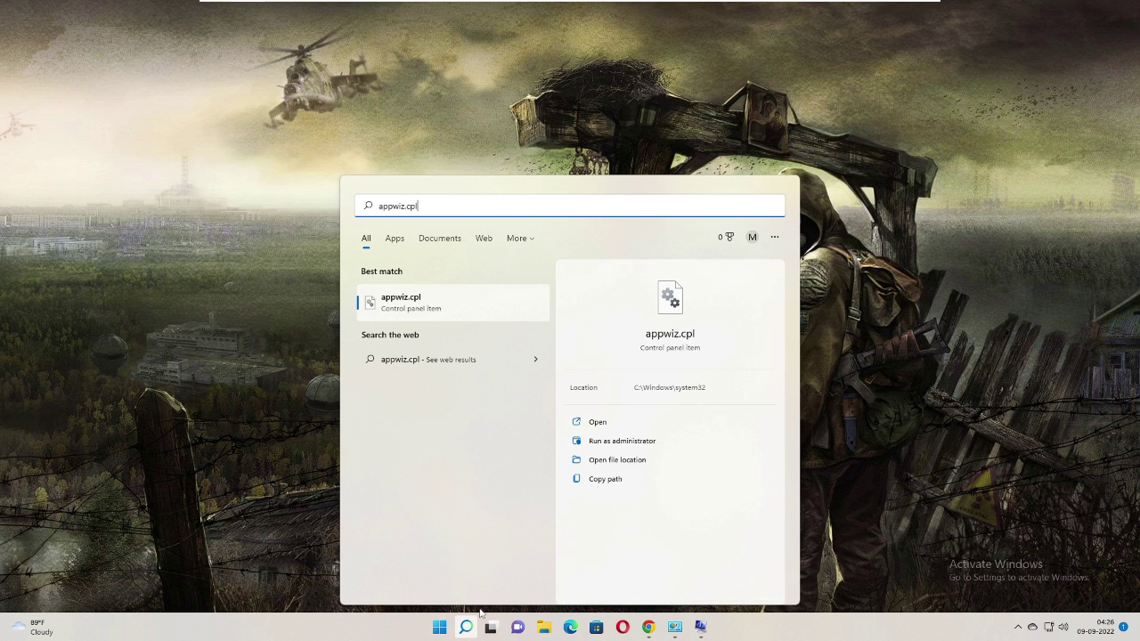
{"action": "left_click", "coordinate": [435, 303]}
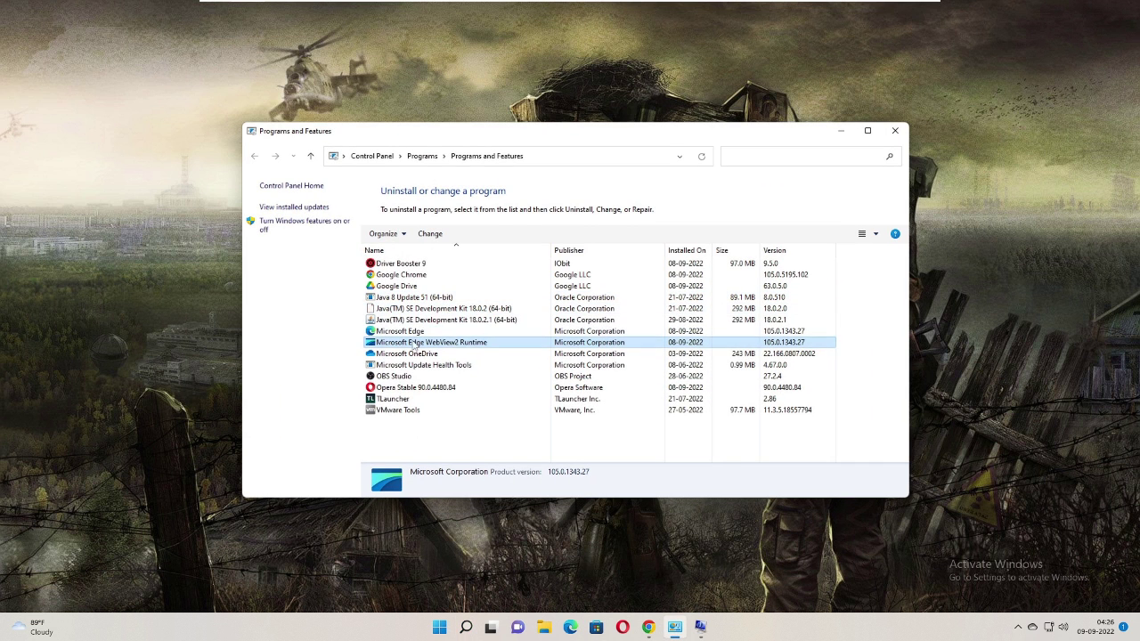
{"action": "left_click", "coordinate": [416, 390]}
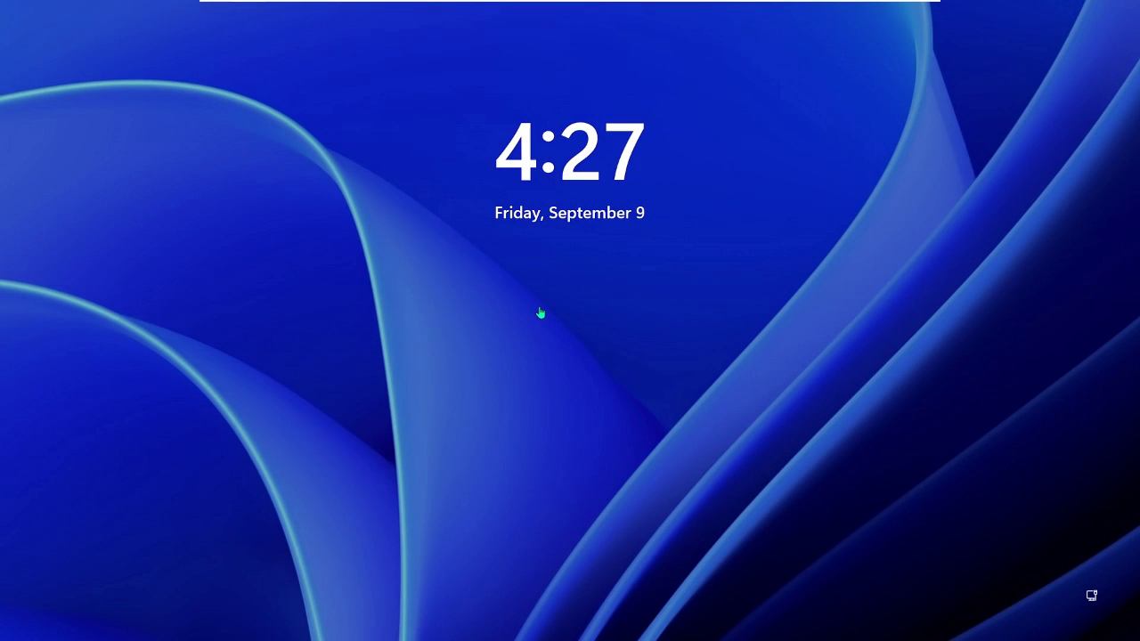
- Dismiss the lock screen and enter the account PIN to sign back in
{"action": "left_click", "coordinate": [578, 346]}
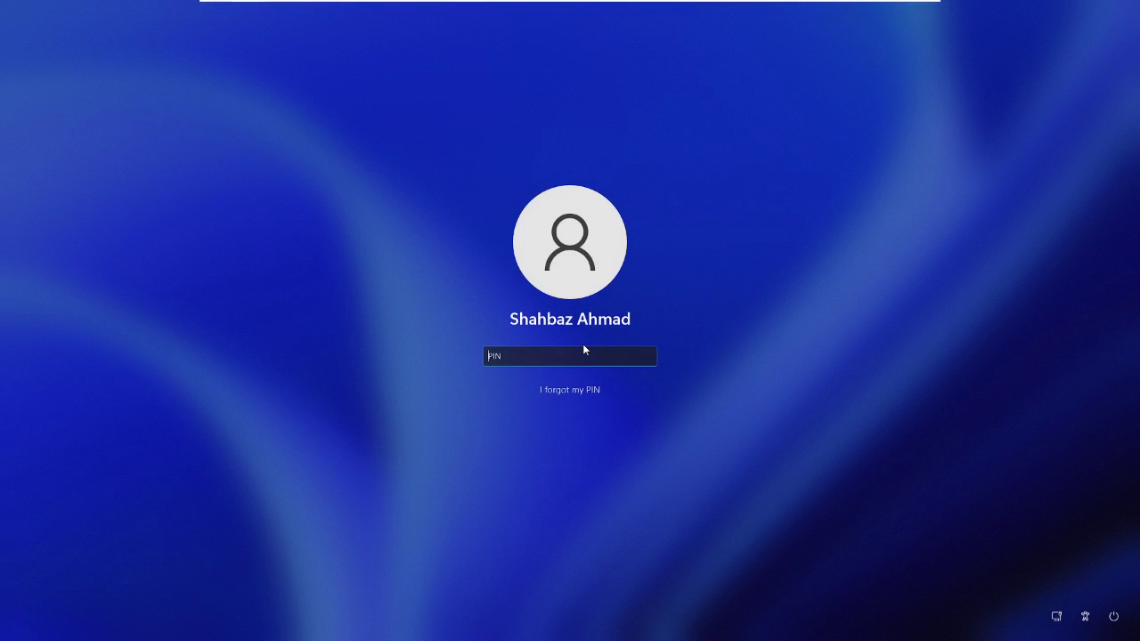
{"action": "type", "text": "****"}
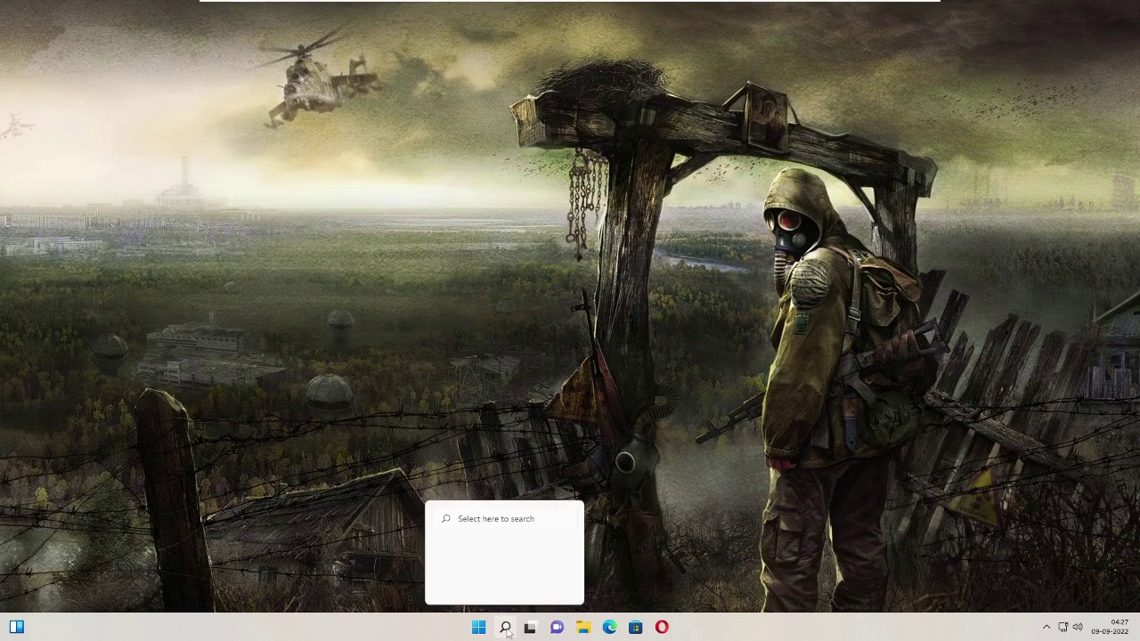
- Reopen appwiz.cpl and open the Visual C++ 2015-2022 Redistributable (x64) 14.32.31332.0 entry
{"action": "left_click", "coordinate": [506, 629]}
{"action": "type", "text": "appwi"}
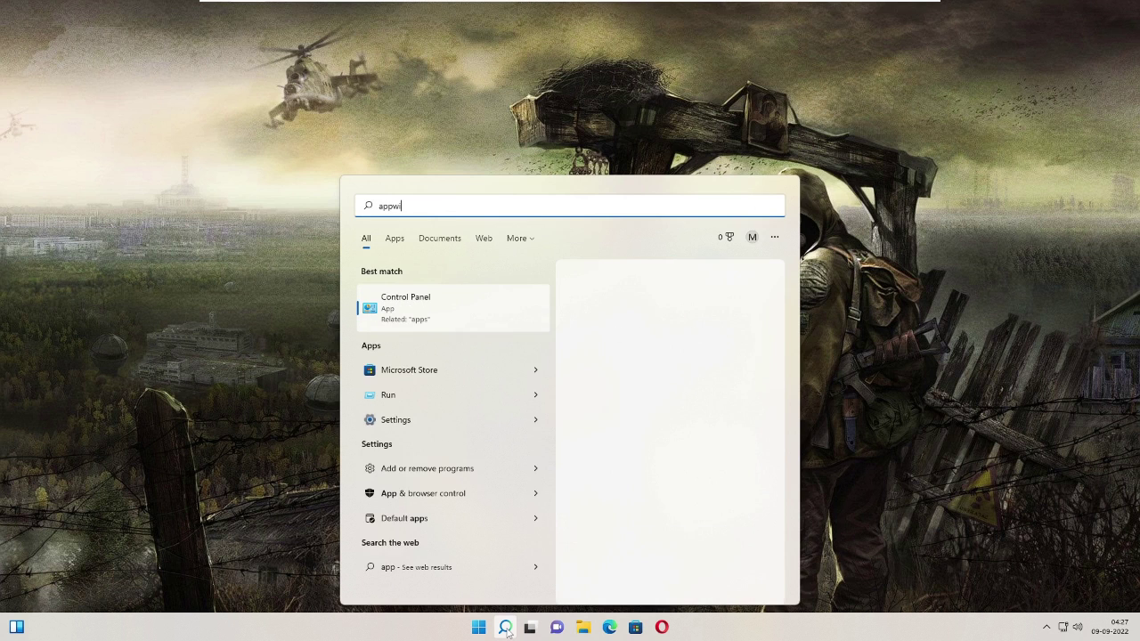
{"action": "type", "text": "z"}
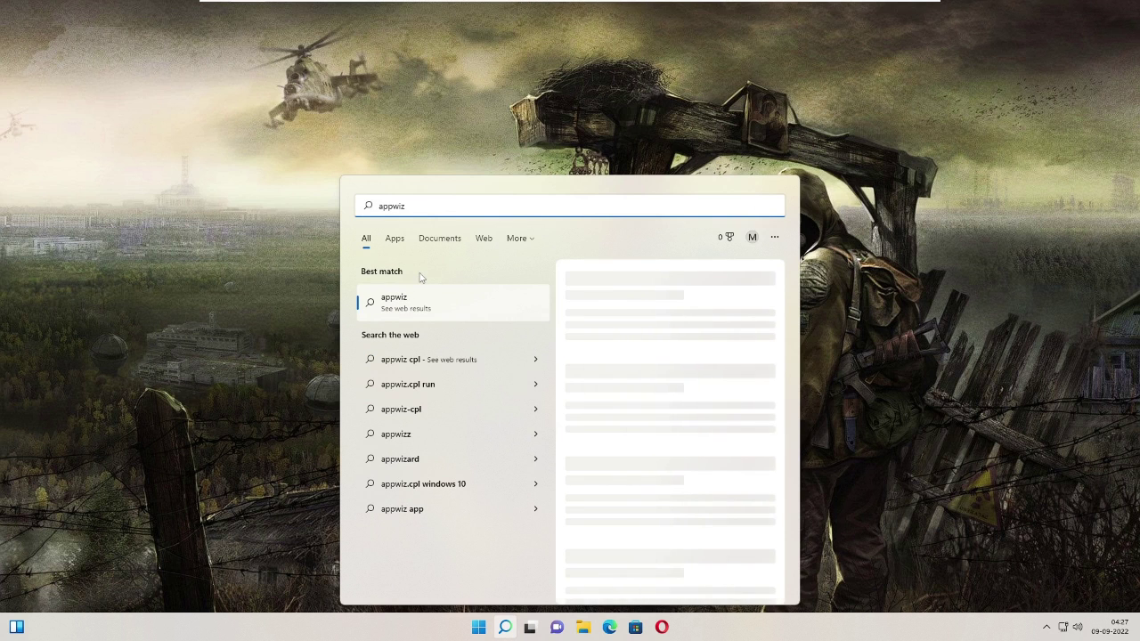
{"action": "type", "text": ".cpl"}
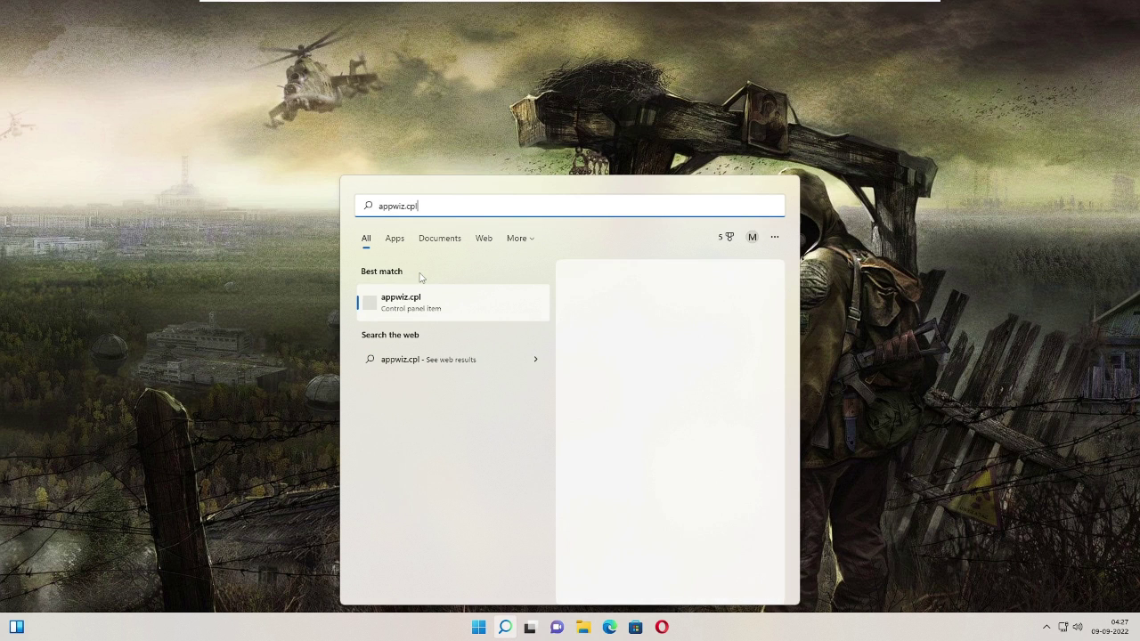
{"action": "left_click", "coordinate": [419, 300]}
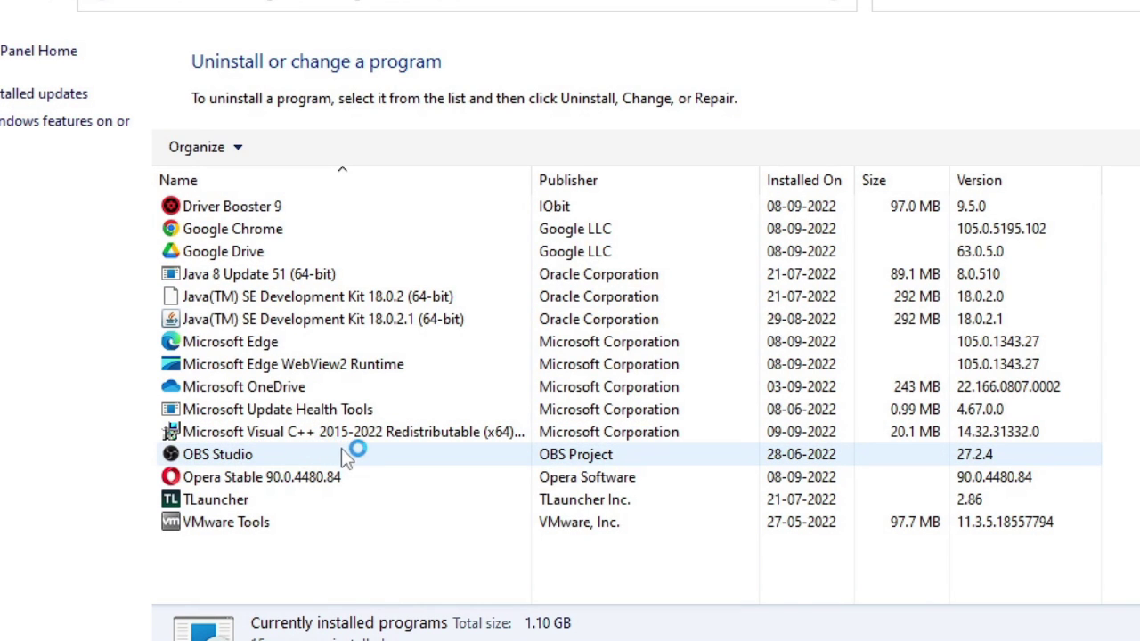
{"action": "double_click", "coordinate": [401, 436]}
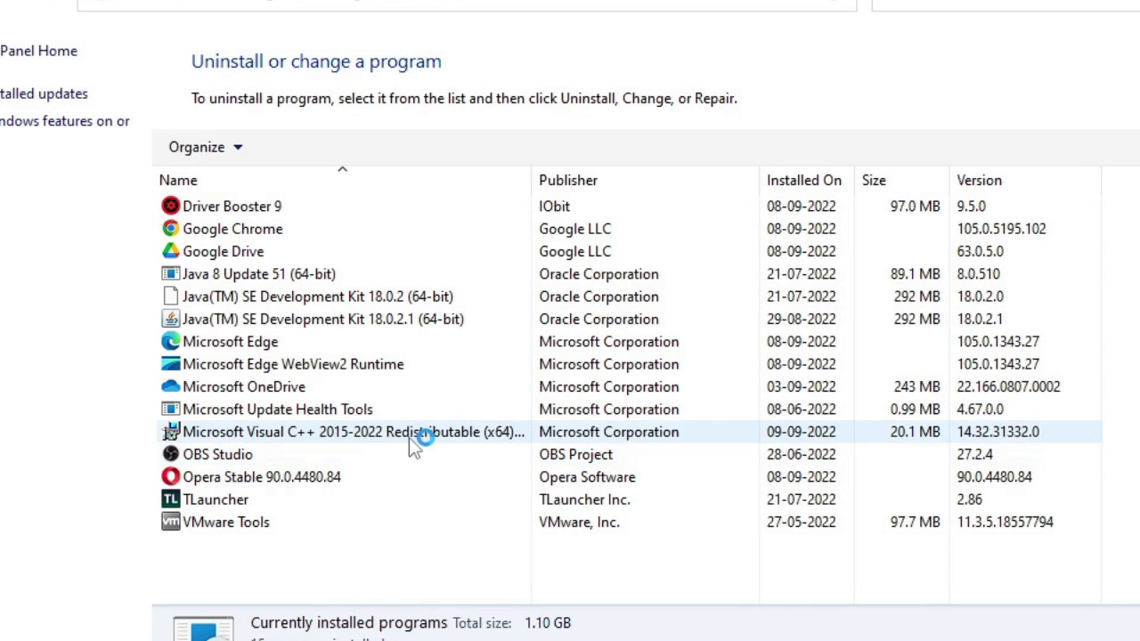